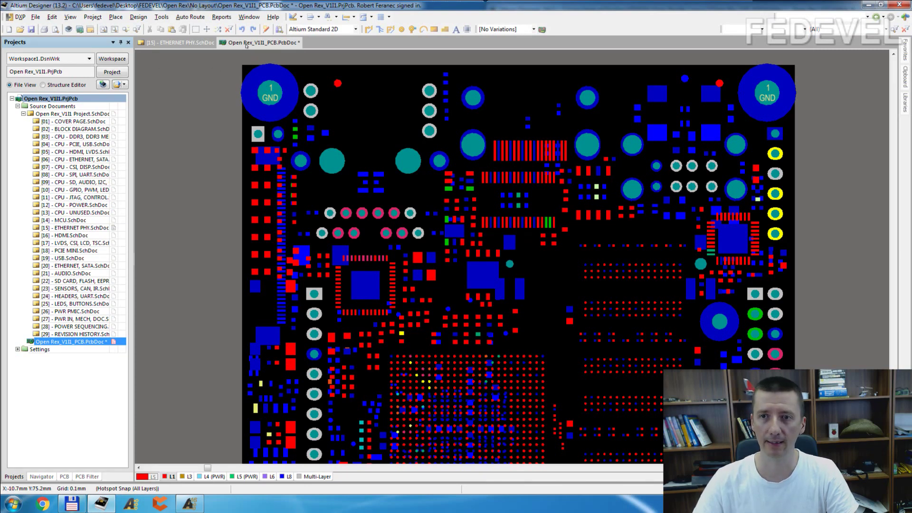
# - Tile the schematic and PCB vertically and turn on Cross Select Mode
pyautogui.rightClick(246, 45)
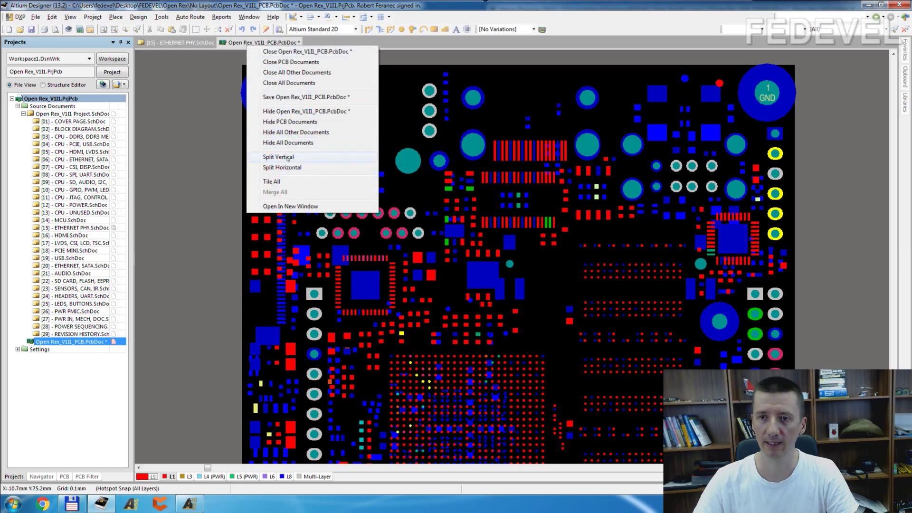
pyautogui.click(288, 158)
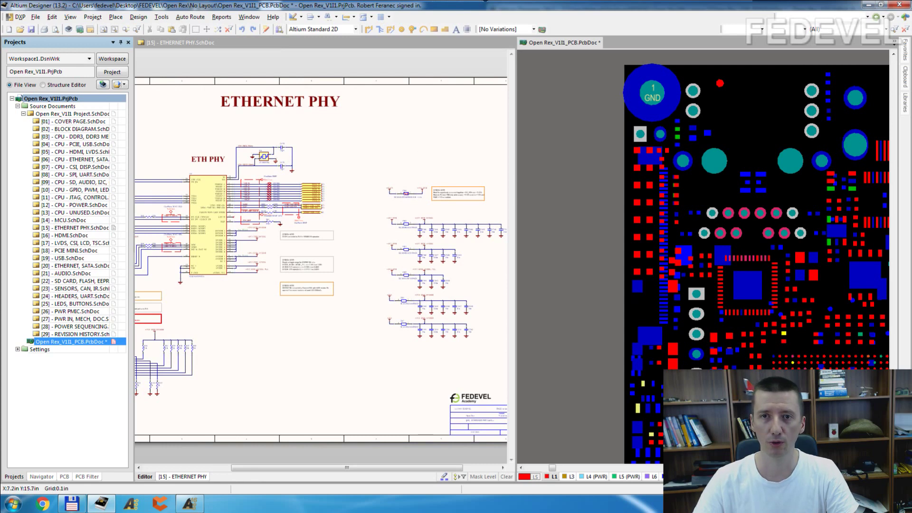
pyautogui.click(162, 18)
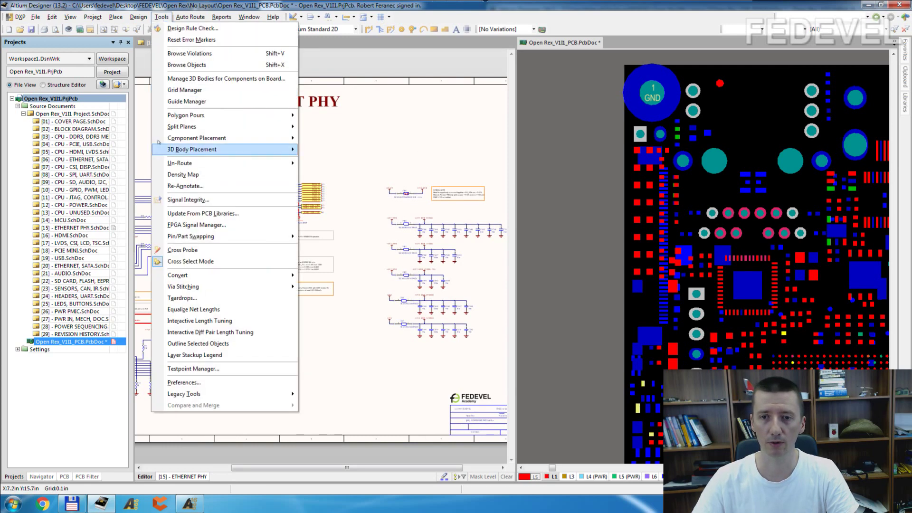
pyautogui.click(190, 262)
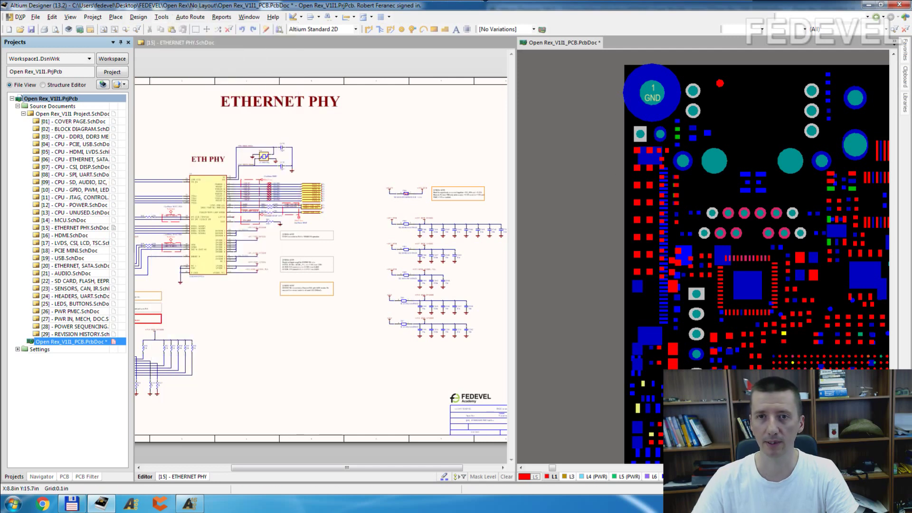
pyautogui.click(162, 18)
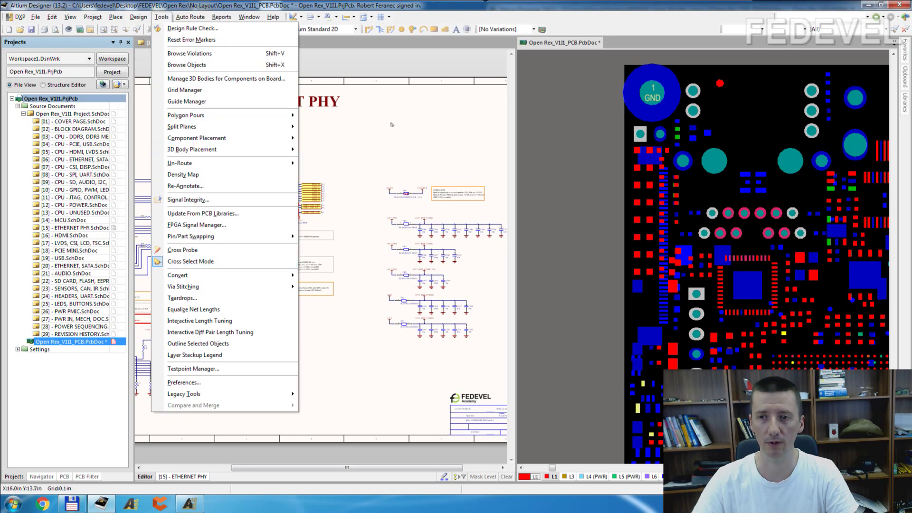
pyautogui.click(383, 146)
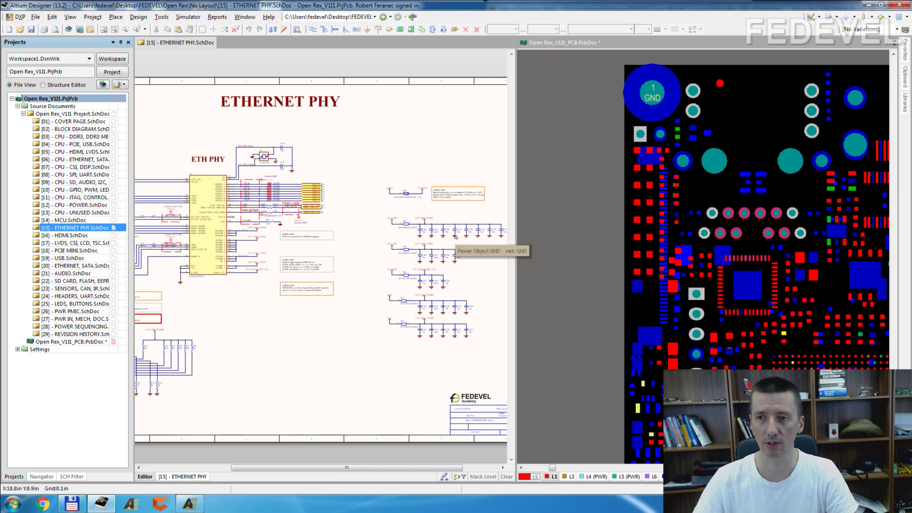
# - Cross-probe the +1V2_ETH_DVDDL net and zoom the board onto the PHY's highlighted pads
pyautogui.keyDown('ctrl'); pyautogui.scroll(3, 455, 236); pyautogui.keyUp('ctrl')
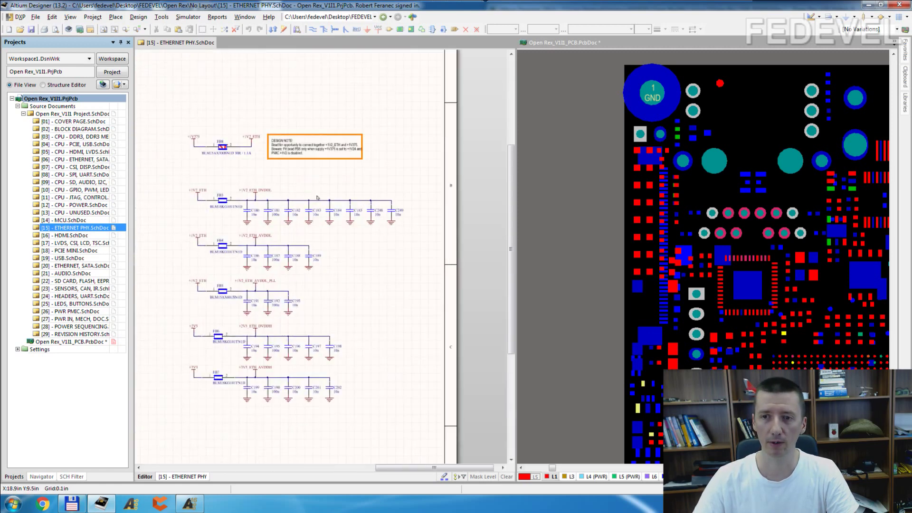
pyautogui.keyDown('ctrl'); pyautogui.scroll(3, 318, 198); pyautogui.keyUp('ctrl')
pyautogui.keyDown('ctrl'); pyautogui.scroll(-1, 317, 198); pyautogui.keyUp('ctrl')
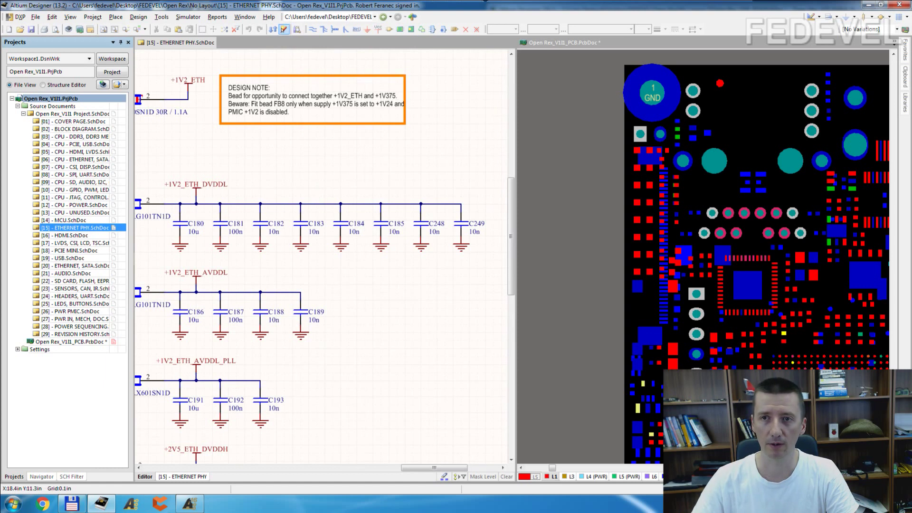
pyautogui.click(283, 29)
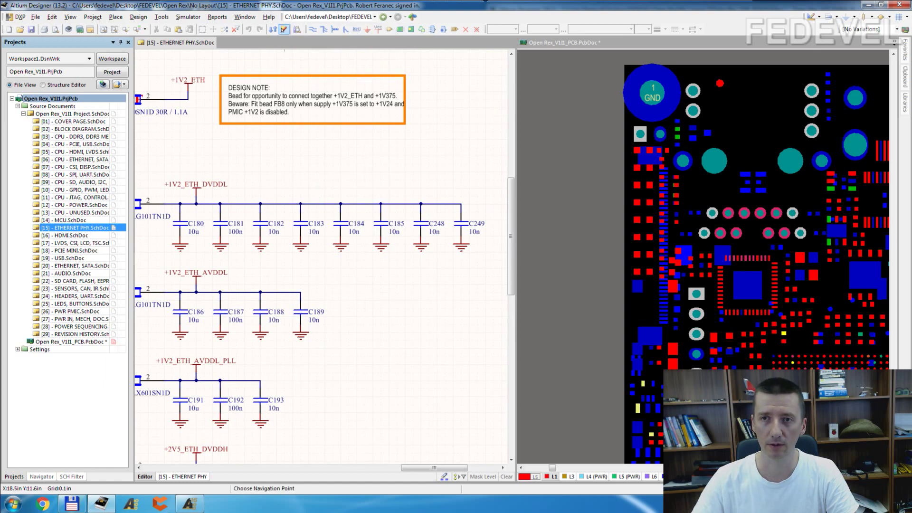
pyautogui.click(319, 206)
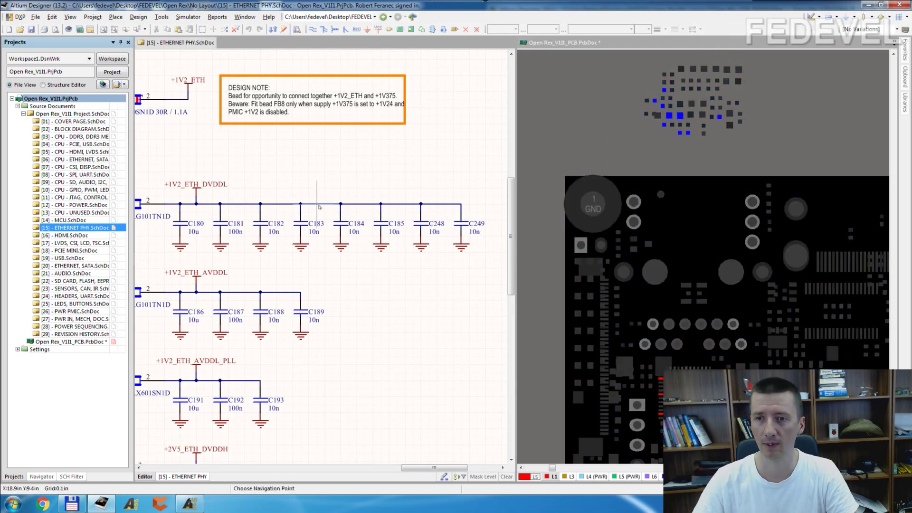
pyautogui.moveTo(640, 347); pyautogui.dragTo(611, 186, button='right')
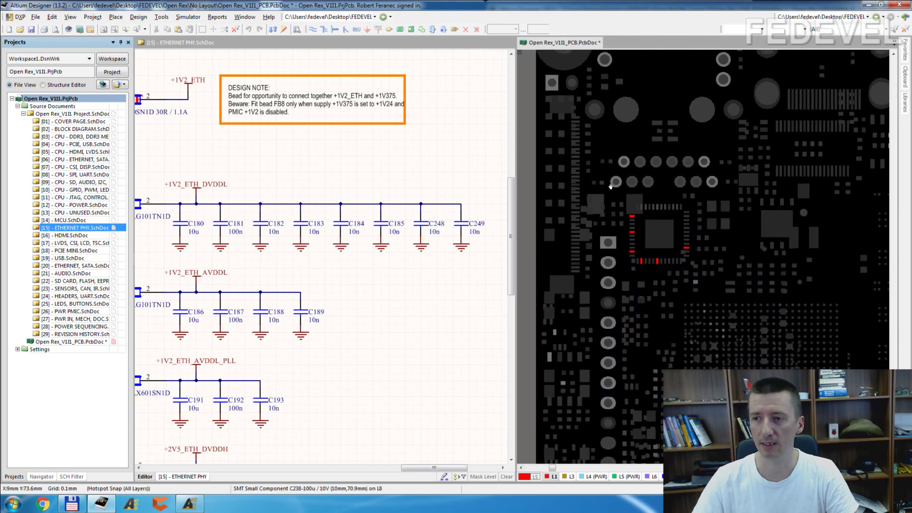
pyautogui.keyDown('ctrl'); pyautogui.scroll(4, 608, 204); pyautogui.keyUp('ctrl')
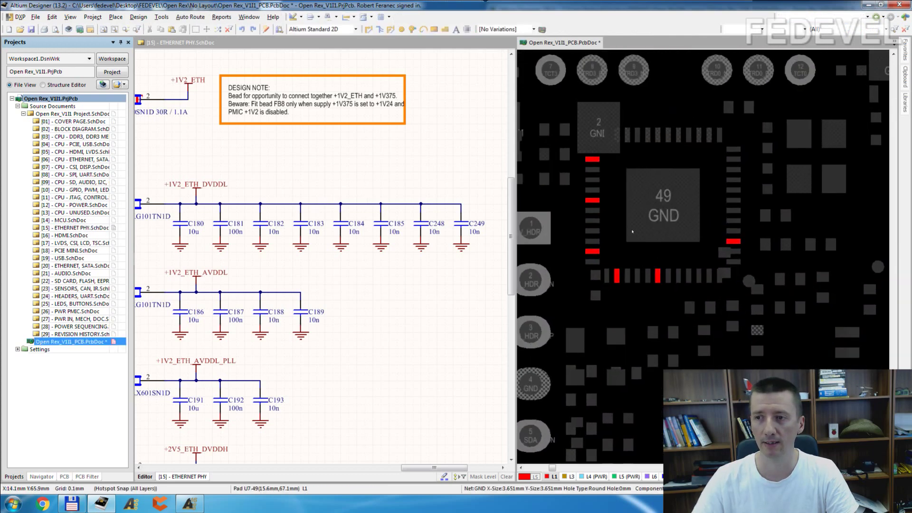
pyautogui.moveTo(632, 231); pyautogui.dragTo(664, 261, button='right')
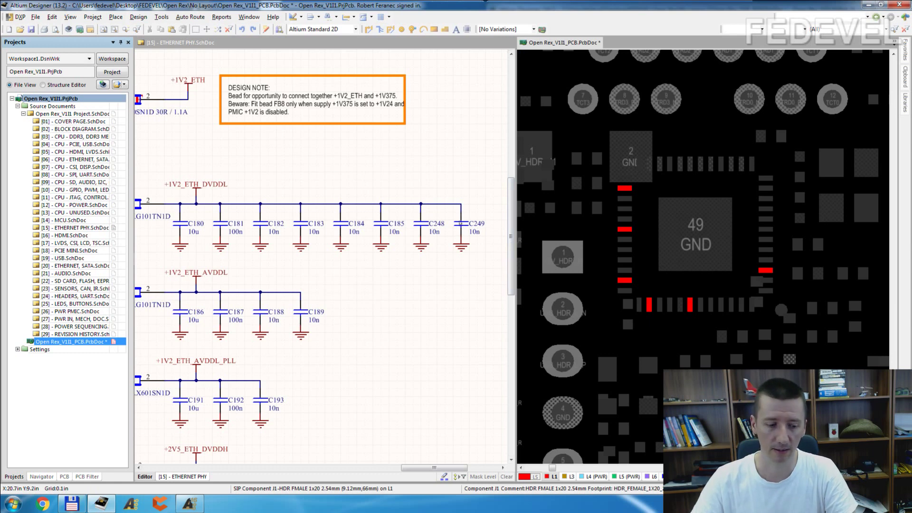
# - Select capacitors C249, C248, C185, C184, C183 and C182 in the schematic
pyautogui.click(460, 227)
pyautogui.keyDown('shift'); pyautogui.click(421, 227); pyautogui.keyUp('shift')
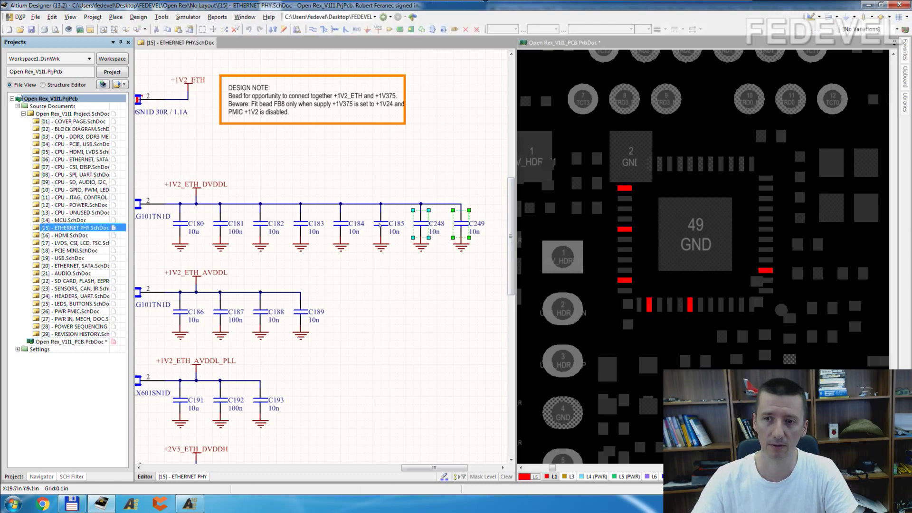
pyautogui.keyDown('shift'); pyautogui.click(381, 227); pyautogui.keyUp('shift')
pyautogui.keyDown('shift'); pyautogui.click(341, 227); pyautogui.keyUp('shift')
pyautogui.keyDown('shift'); pyautogui.click(300, 227); pyautogui.keyUp('shift')
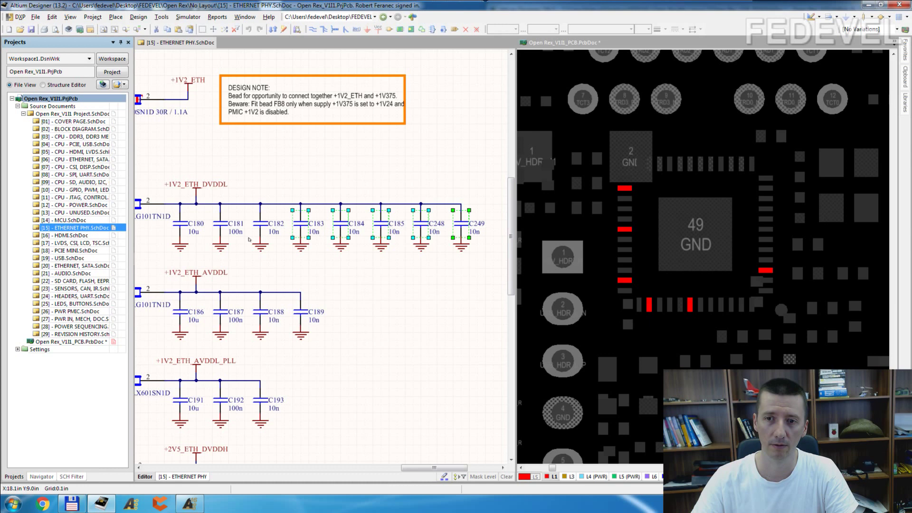
pyautogui.keyDown('shift'); pyautogui.click(260, 227); pyautogui.keyUp('shift')
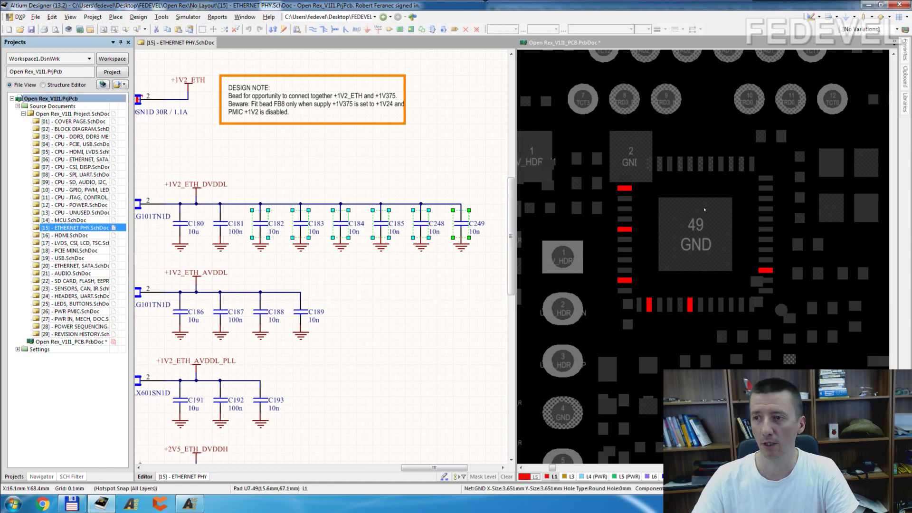
# - Start Reposition Selected Components on the PCB for the selected capacitors
pyautogui.click(684, 234)
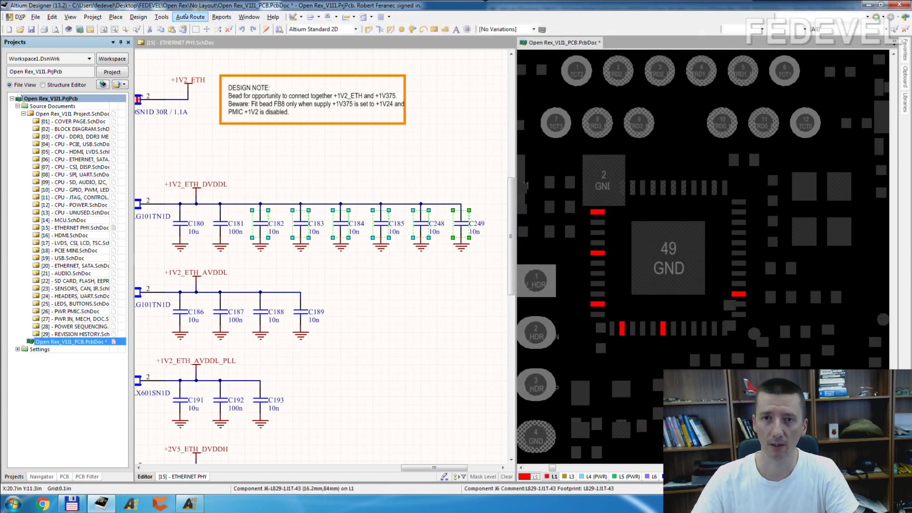
pyautogui.click(161, 17)
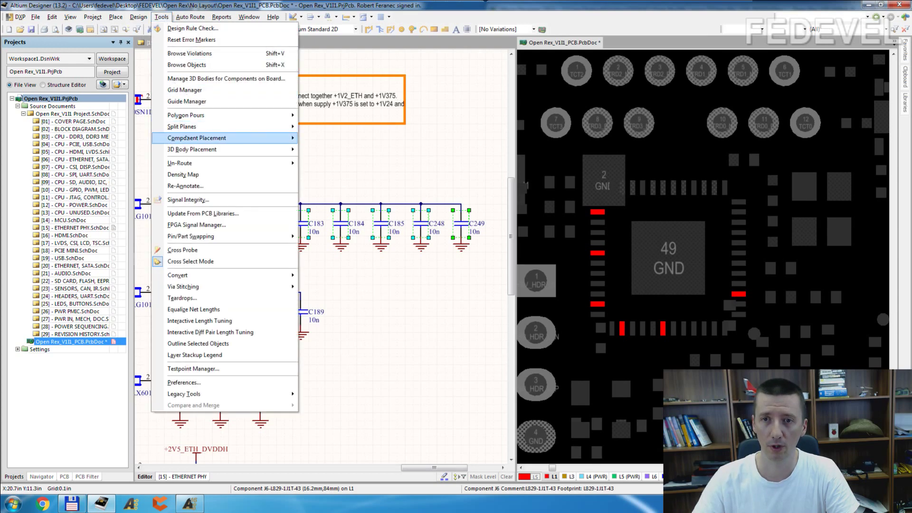
pyautogui.moveTo(236, 137)
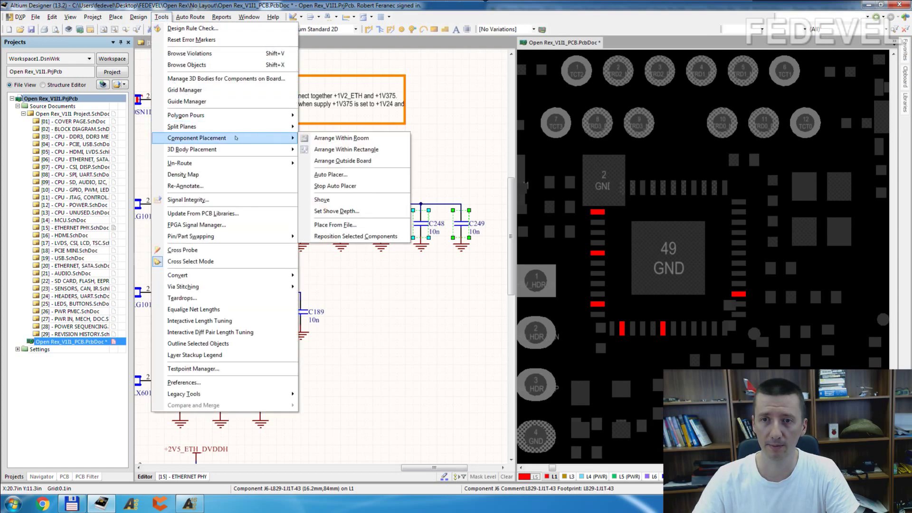
pyautogui.click(346, 236)
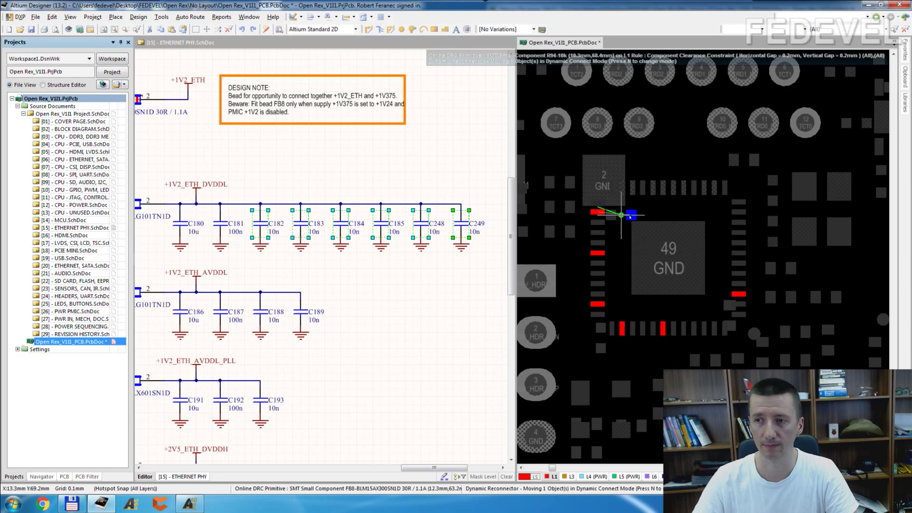
# - Place FB8, C185 and the other decoupling parts around the PHY's pads, rotating some with Space
pyautogui.click(630, 216)
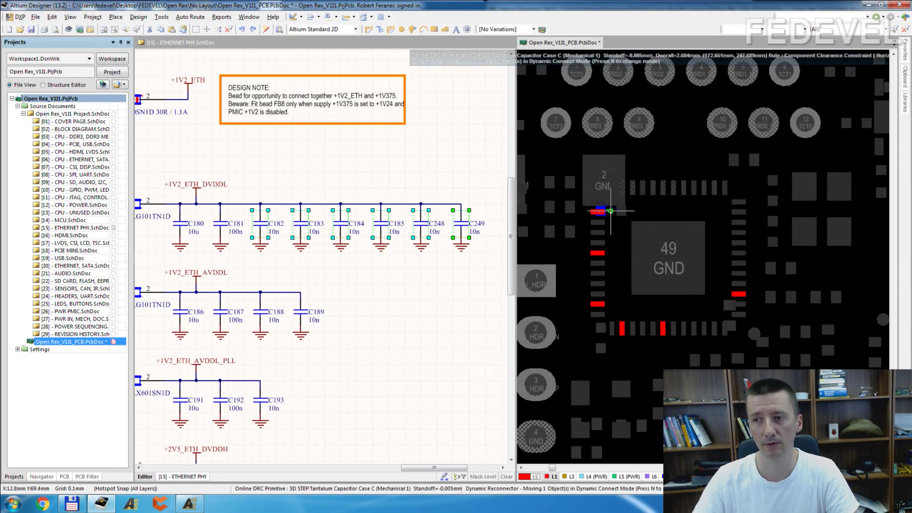
pyautogui.click(611, 211)
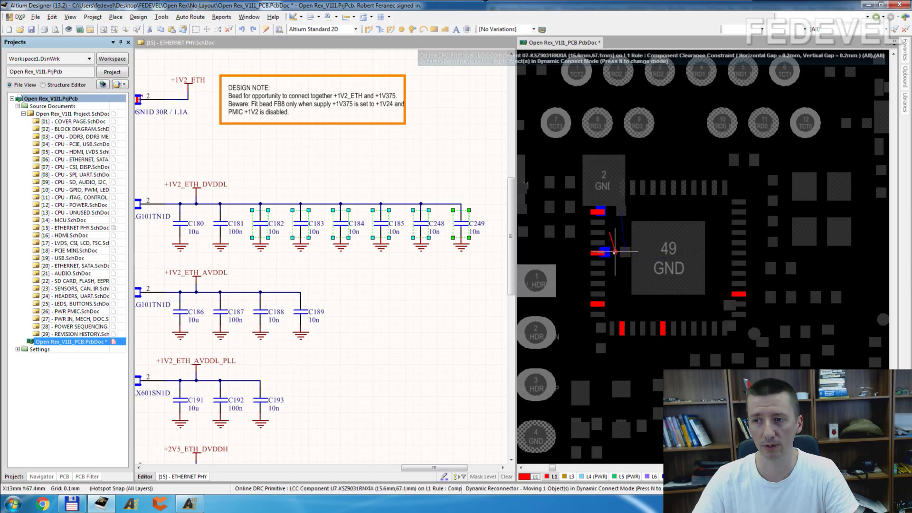
pyautogui.click(615, 252)
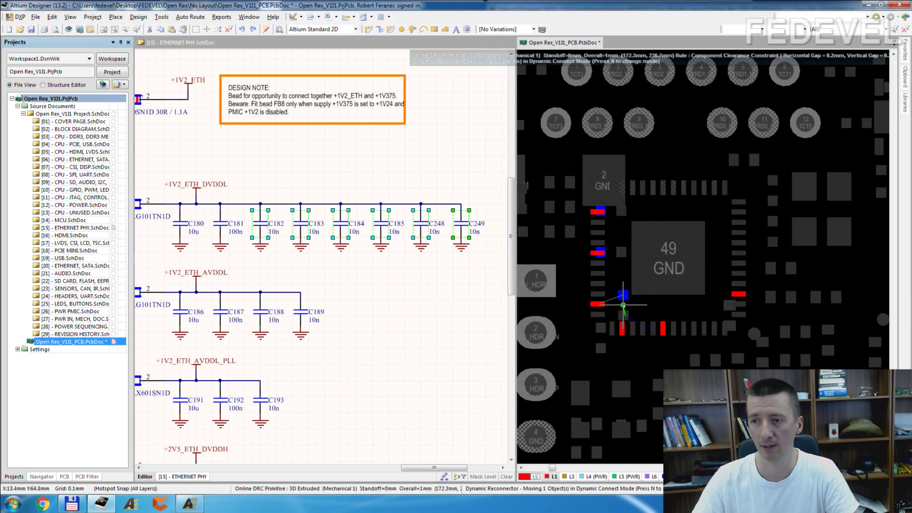
pyautogui.press('space')
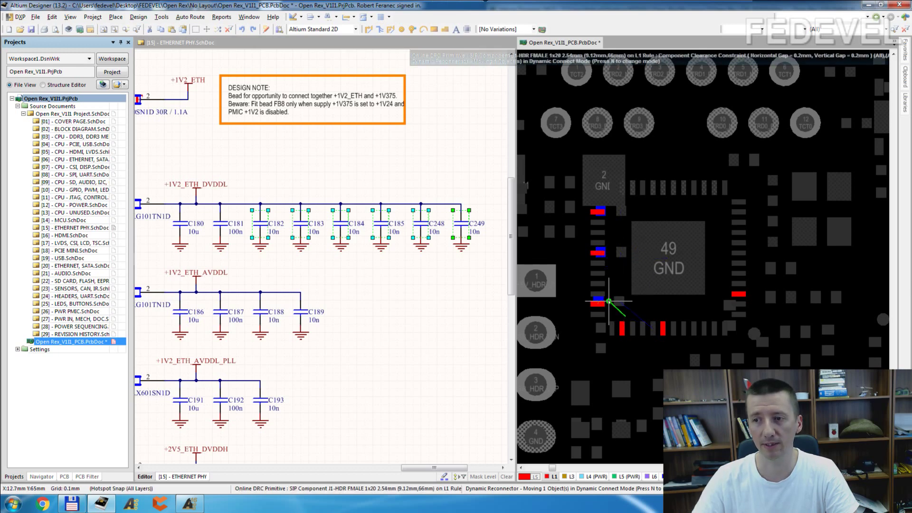
pyautogui.click(608, 301)
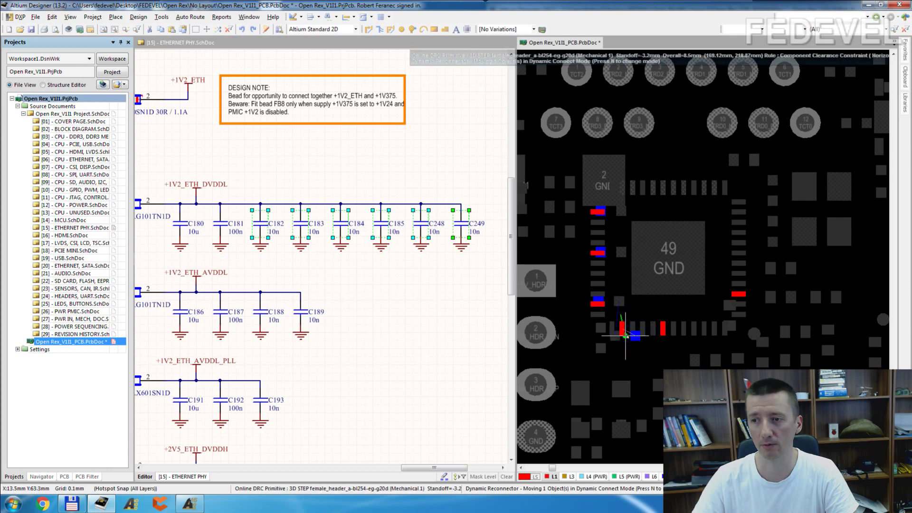
pyautogui.press('space')
pyautogui.click(622, 328)
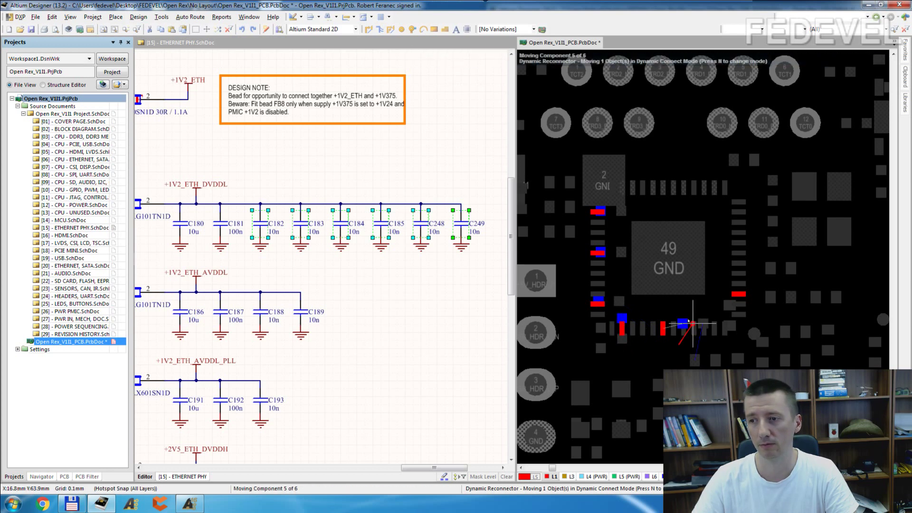
pyautogui.click(662, 313)
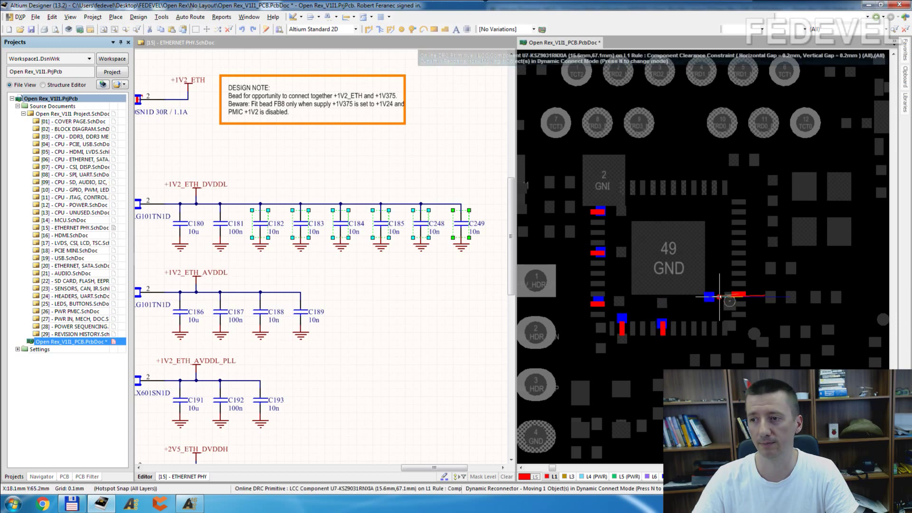
pyautogui.click(727, 293)
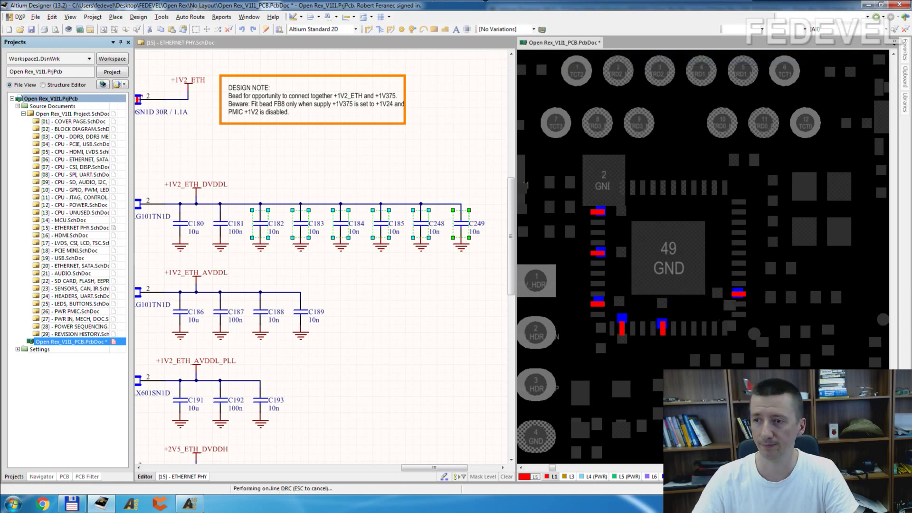
pyautogui.click(425, 170)
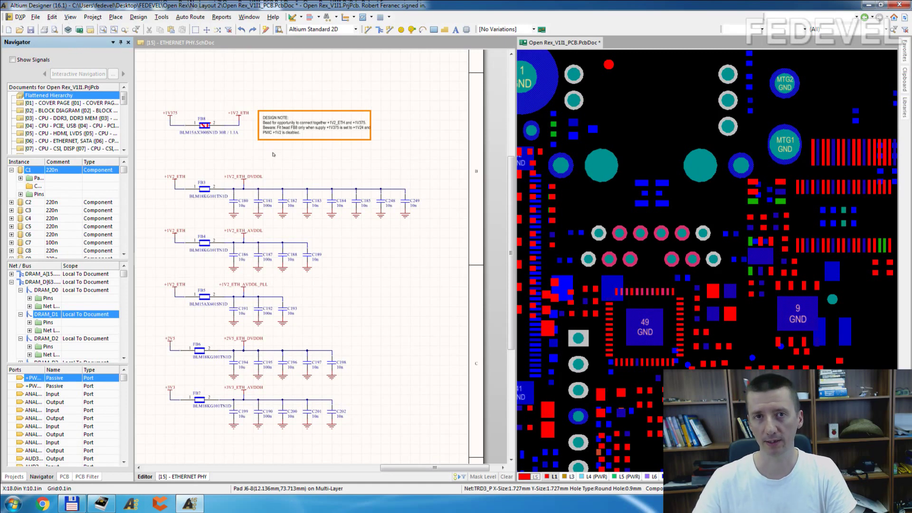
# - Cross-probe C183, then C249, from the schematic to locate their pads on the board
pyautogui.click(297, 159)
pyautogui.hotkey('ctrl', 'alt', 'n')
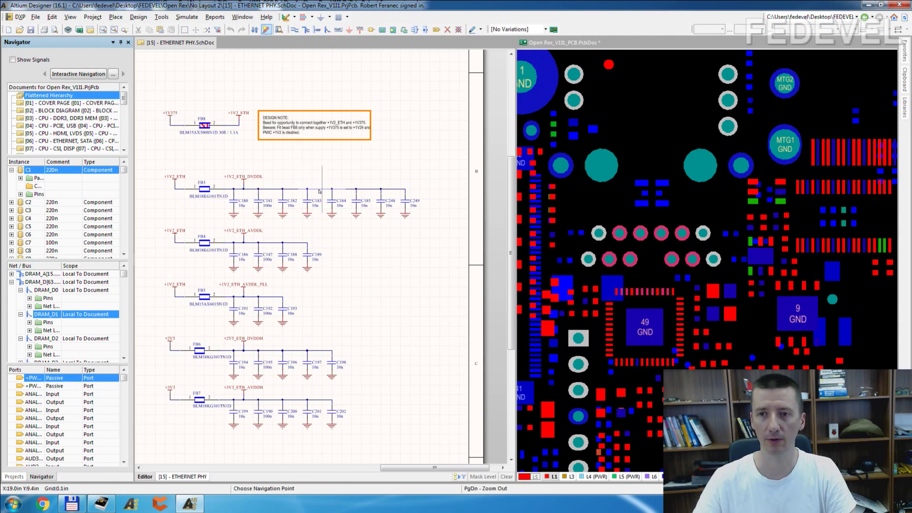
pyautogui.click(319, 192)
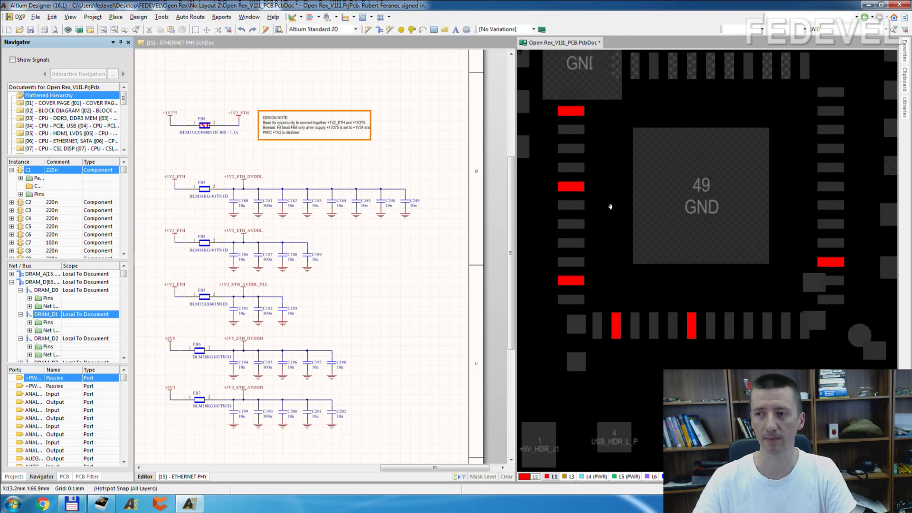
pyautogui.click(393, 179)
pyautogui.keyDown('ctrl'); pyautogui.scroll(3, 394, 180); pyautogui.keyUp('ctrl')
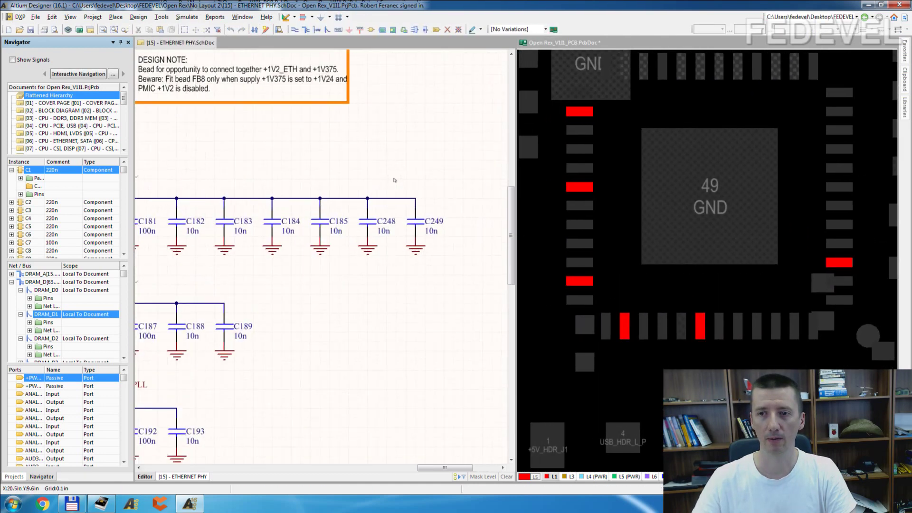
pyautogui.click(411, 220)
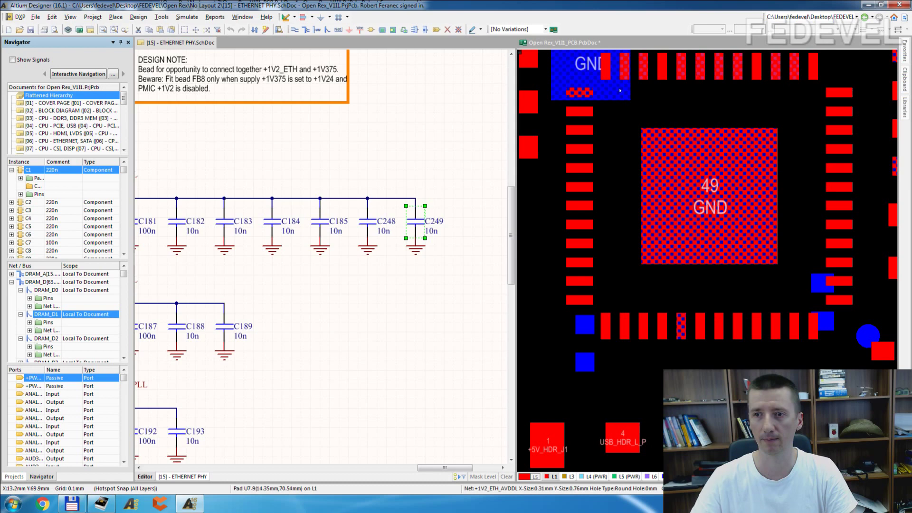
pyautogui.click(387, 150)
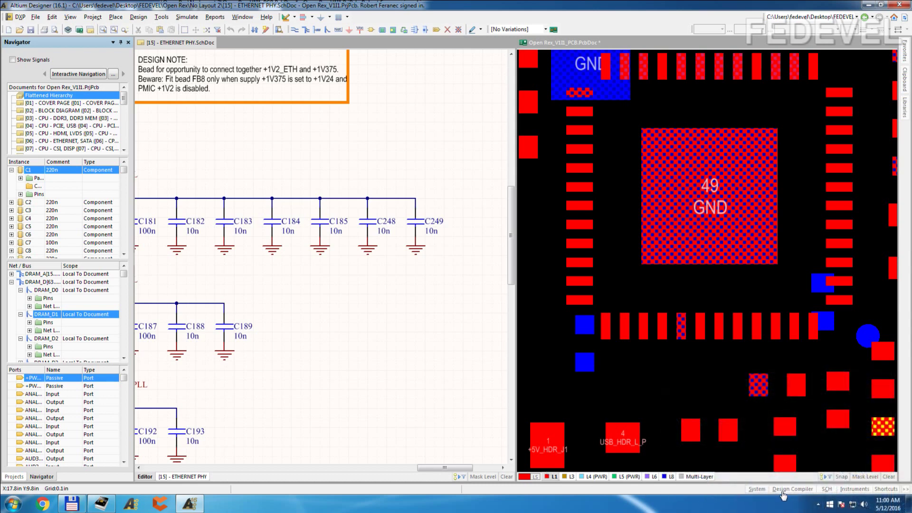
pyautogui.click(788, 489)
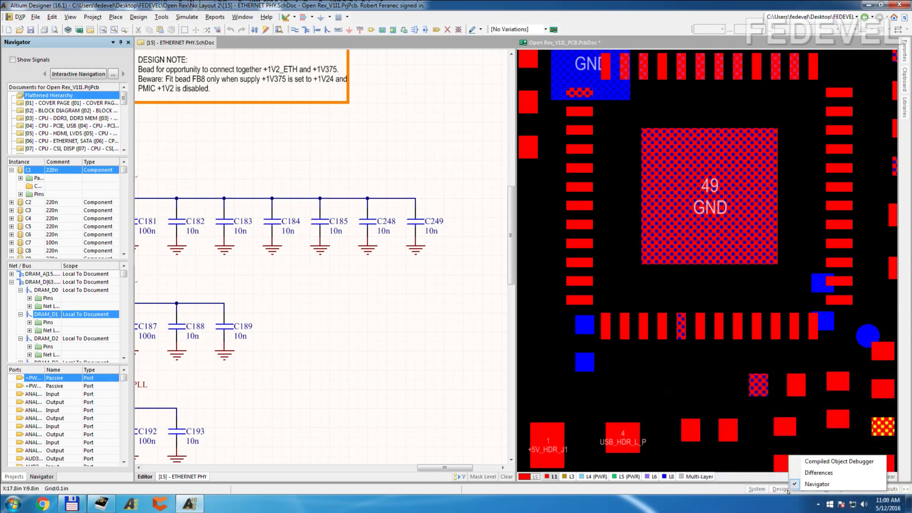
pyautogui.click(813, 485)
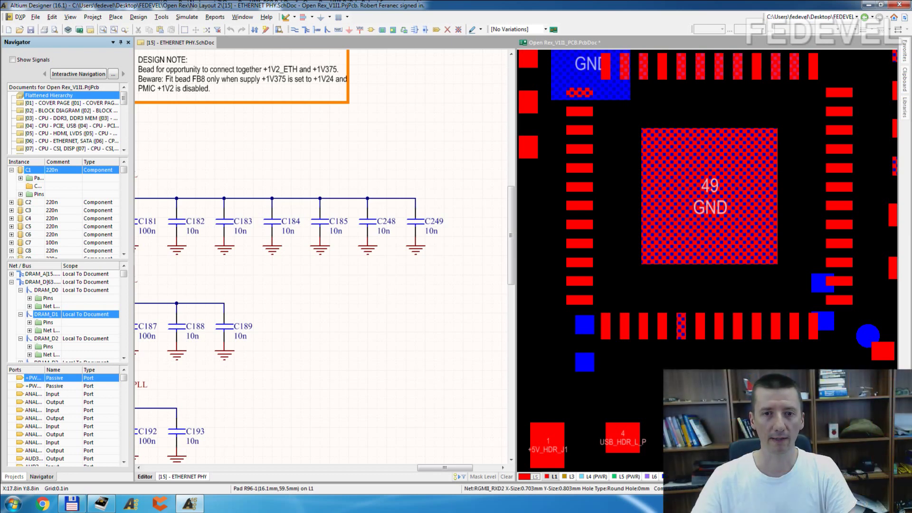
# - Set Navigator cross-probing to Select Objects and probe the DRAM_D0 net onto the board
pyautogui.rightClick(62, 298)
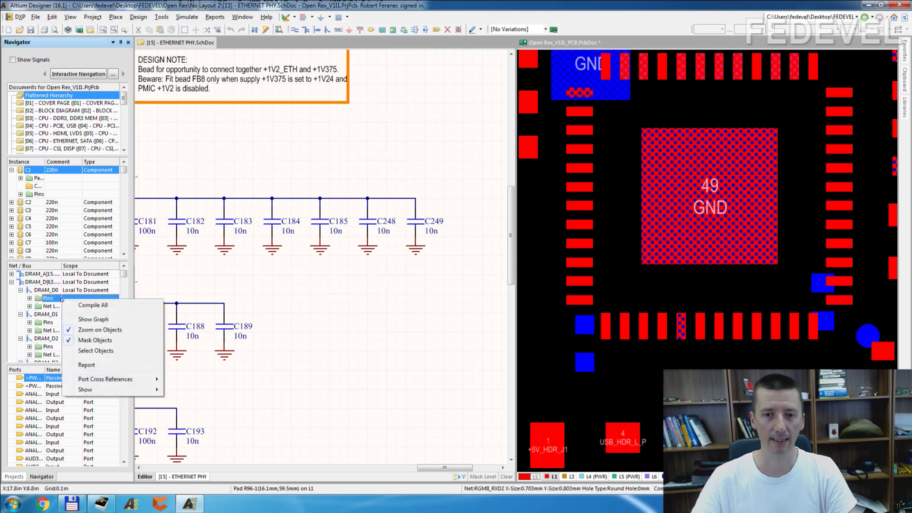
pyautogui.click(82, 350)
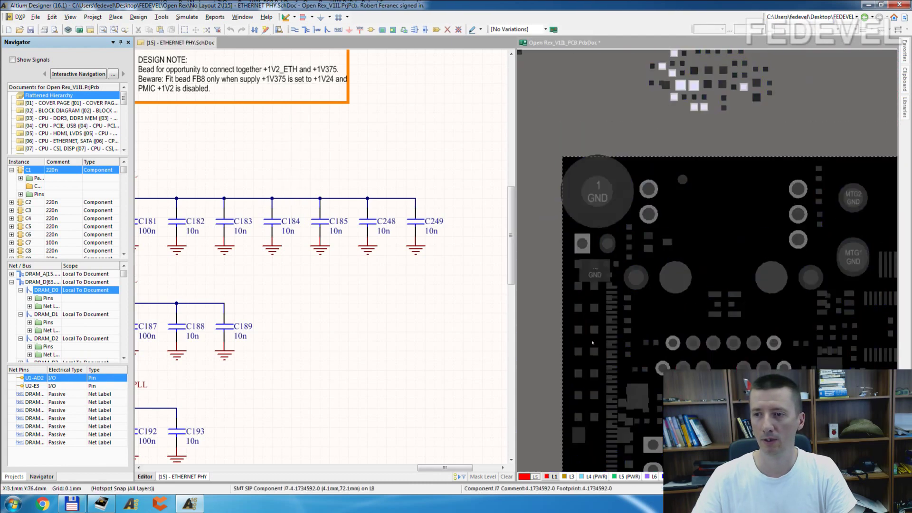
pyautogui.click(578, 209)
pyautogui.keyDown('ctrl'); pyautogui.scroll(5, 669, 243); pyautogui.keyUp('ctrl')
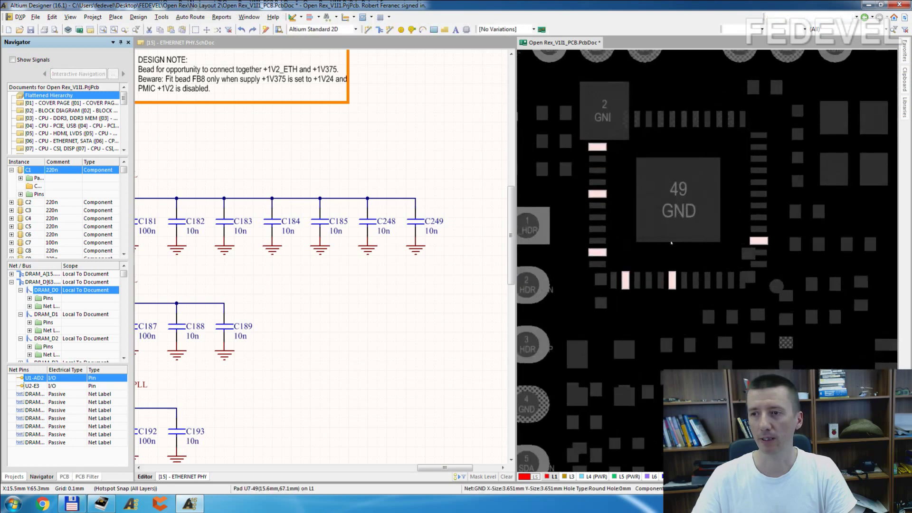
pyautogui.moveTo(668, 243); pyautogui.dragTo(668, 229, button='right')
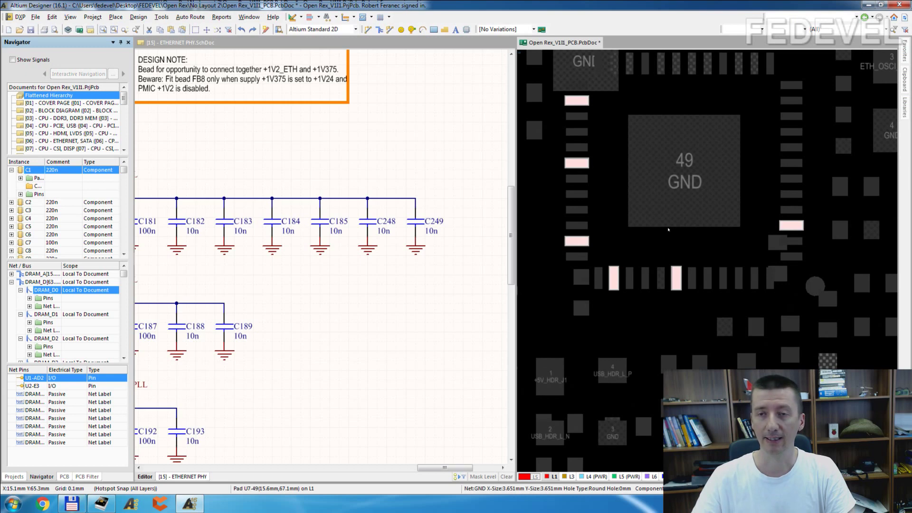
# - Pick C249 in the schematic and zoom the board in on its pads by the PHY
pyautogui.click(414, 223)
pyautogui.click(413, 221)
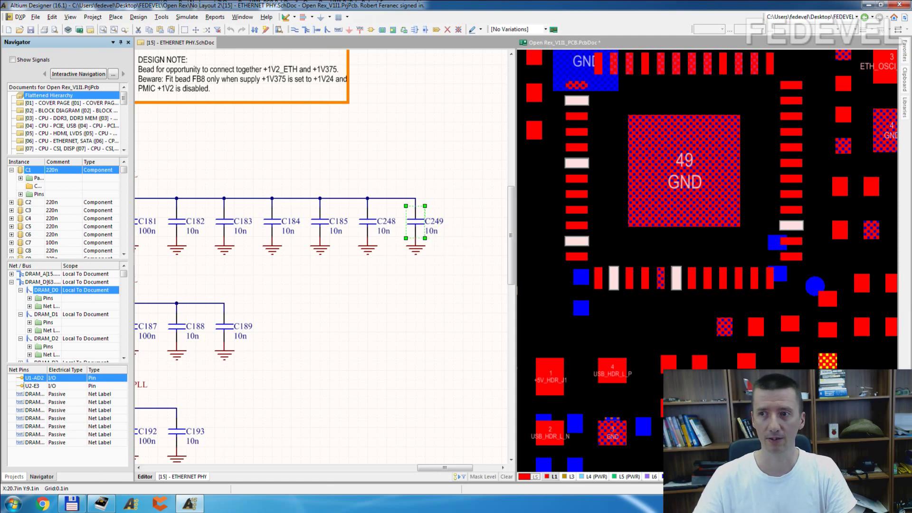
pyautogui.click(609, 208)
pyautogui.keyDown('ctrl'); pyautogui.scroll(1, 608, 208); pyautogui.keyUp('ctrl')
pyautogui.keyDown('ctrl'); pyautogui.scroll(1, 608, 208); pyautogui.keyUp('ctrl')
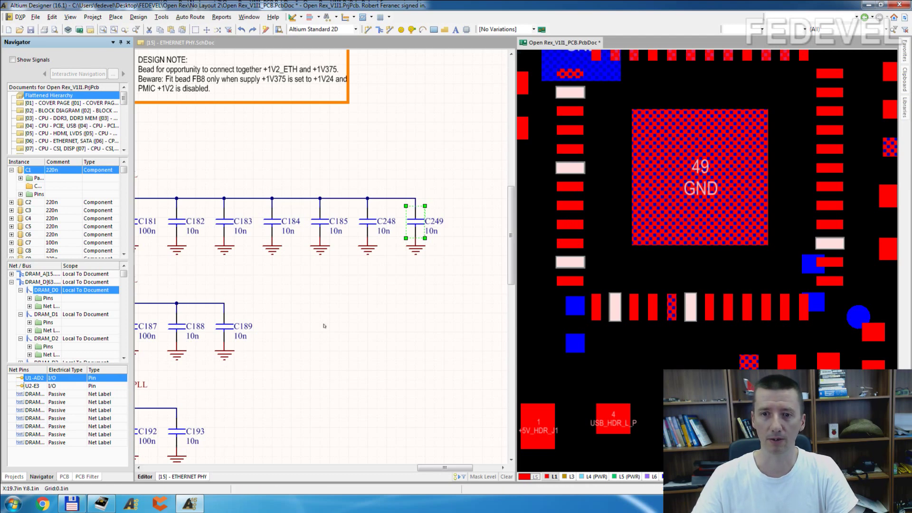
# - Add C248, C185, C184, C183 and C182 to the C249 selection in the schematic
pyautogui.moveTo(330, 321); pyautogui.dragTo(356, 318, button='right')
pyautogui.keyDown('shift'); pyautogui.click(401, 218); pyautogui.keyUp('shift')
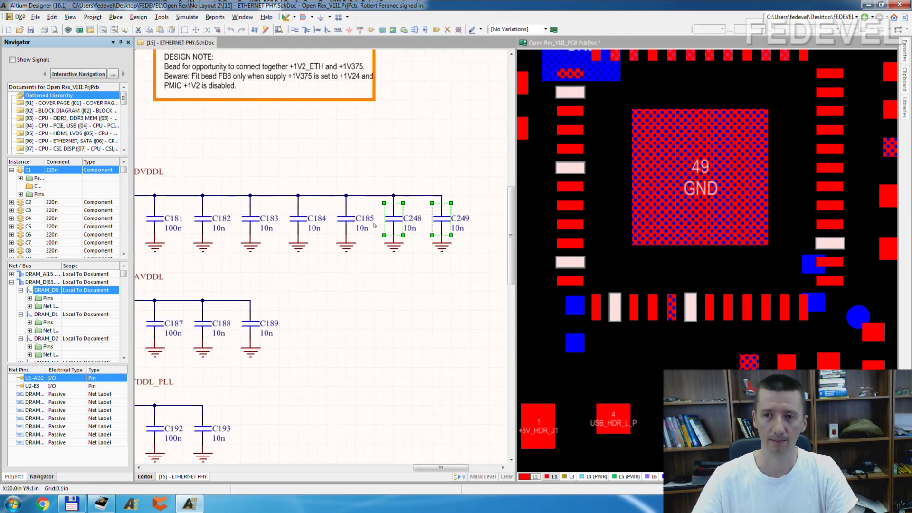
pyautogui.keyDown('shift'); pyautogui.click(353, 219); pyautogui.keyUp('shift')
pyautogui.keyDown('shift'); pyautogui.click(306, 220); pyautogui.keyUp('shift')
pyautogui.keyDown('shift'); pyautogui.click(250, 219); pyautogui.keyUp('shift')
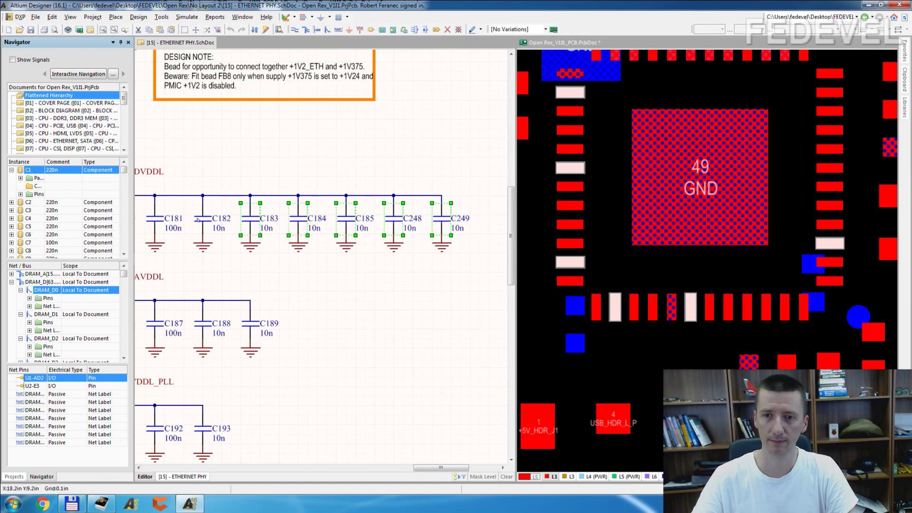
pyautogui.keyDown('shift'); pyautogui.click(203, 218); pyautogui.keyUp('shift')
# - Reposition the six capacitors beside the PHY's top, left, bottom and right pins, rotating with Space
pyautogui.moveTo(620, 364); pyautogui.dragTo(655, 361, button='right')
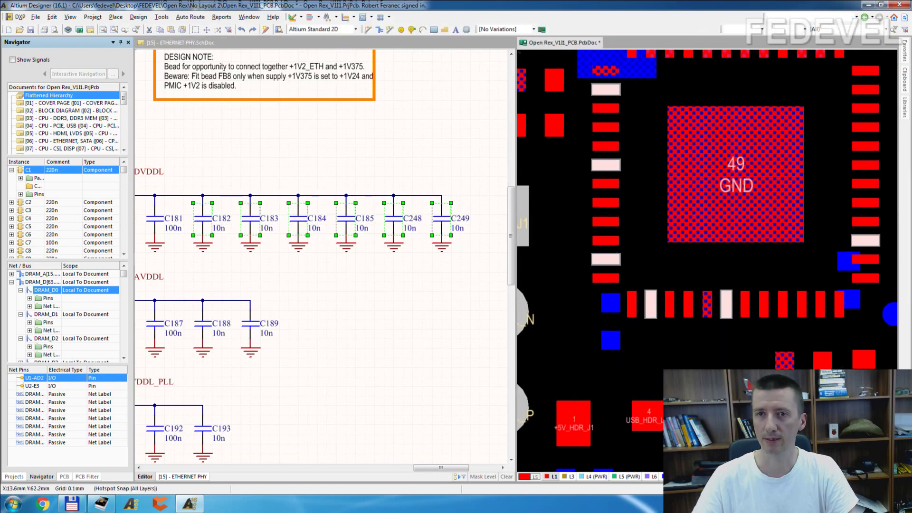
pyautogui.click(162, 17)
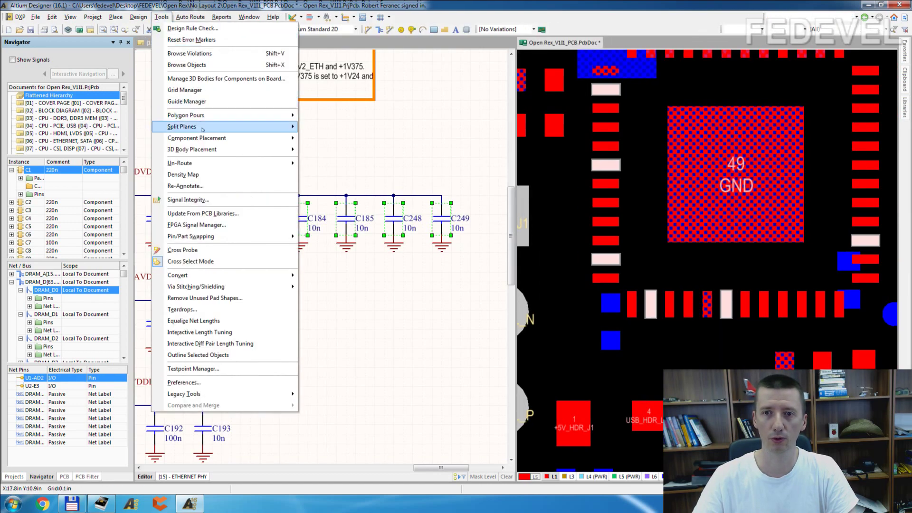
pyautogui.moveTo(197, 138)
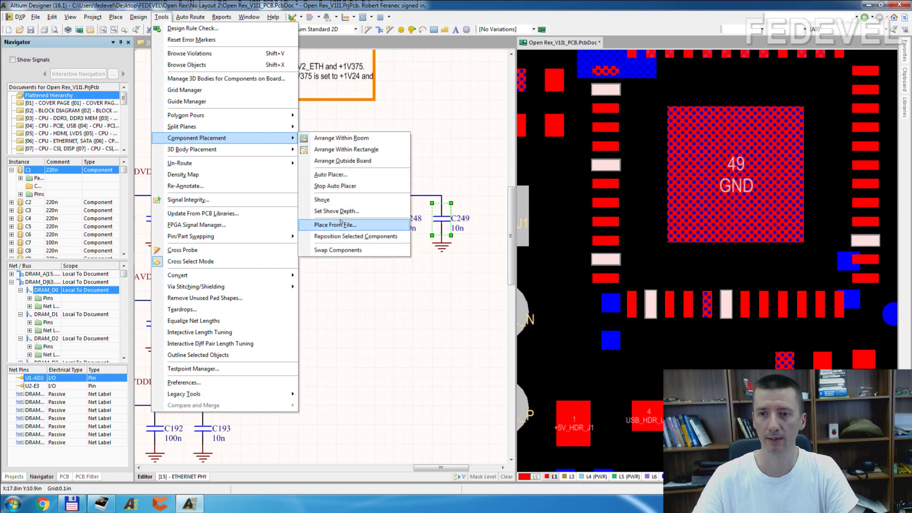
pyautogui.click(339, 235)
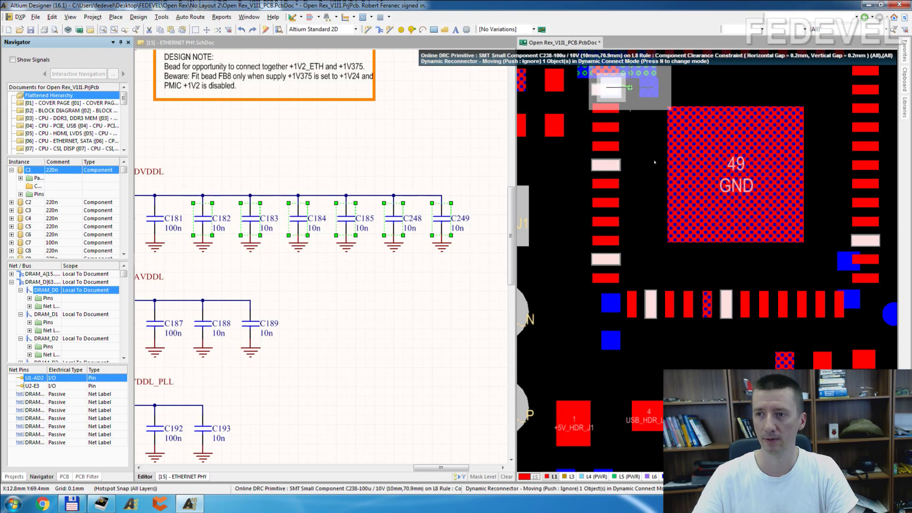
pyautogui.click(627, 86)
pyautogui.press('space')
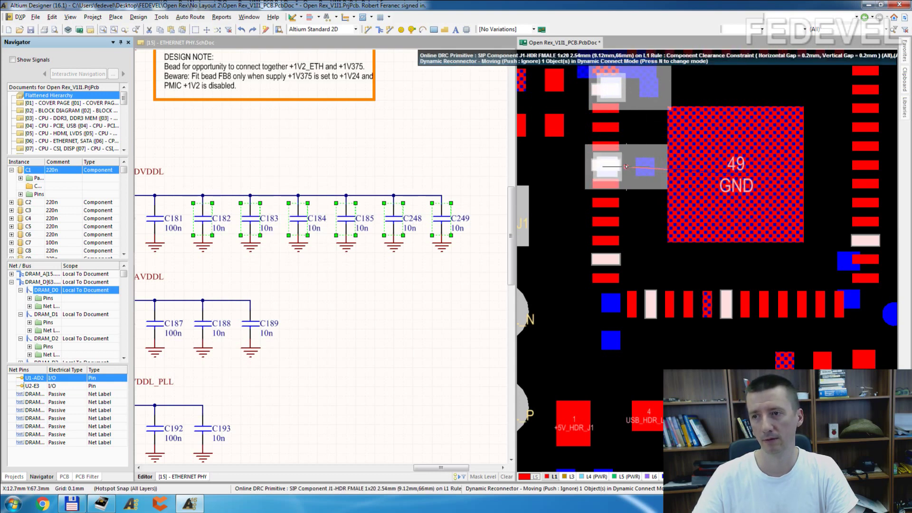
pyautogui.click(625, 163)
pyautogui.click(630, 227)
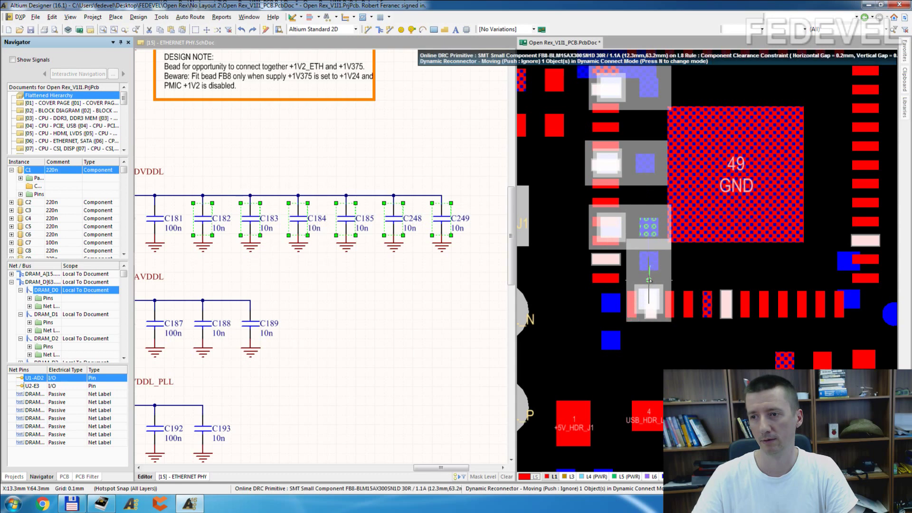
pyautogui.click(649, 285)
pyautogui.click(728, 280)
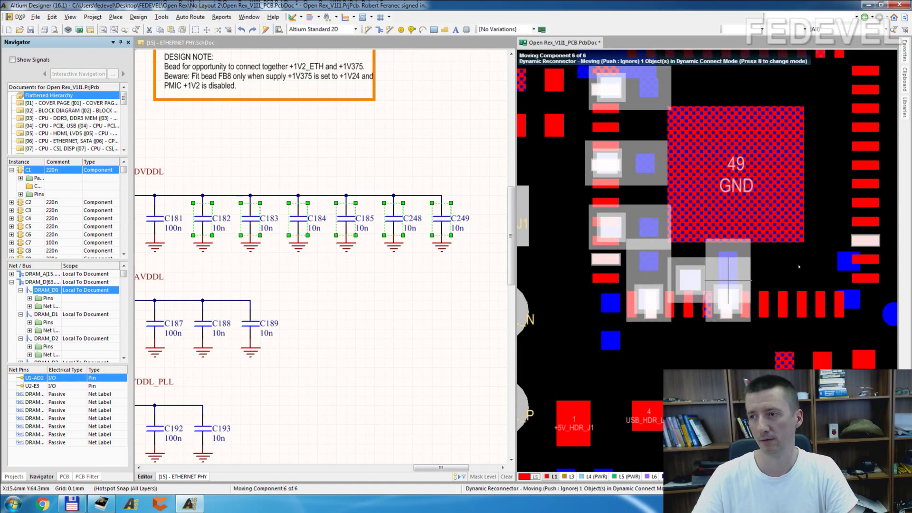
pyautogui.press('space')
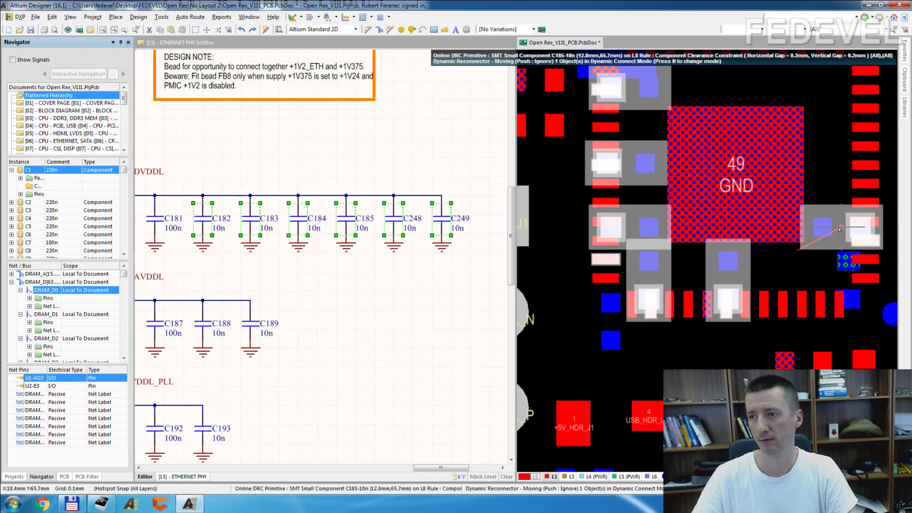
pyautogui.click(841, 229)
# - Zoom out the board and pan the schematic to show the design note and capacitors
pyautogui.keyDown('ctrl'); pyautogui.scroll(-4, 572, 262); pyautogui.keyUp('ctrl')
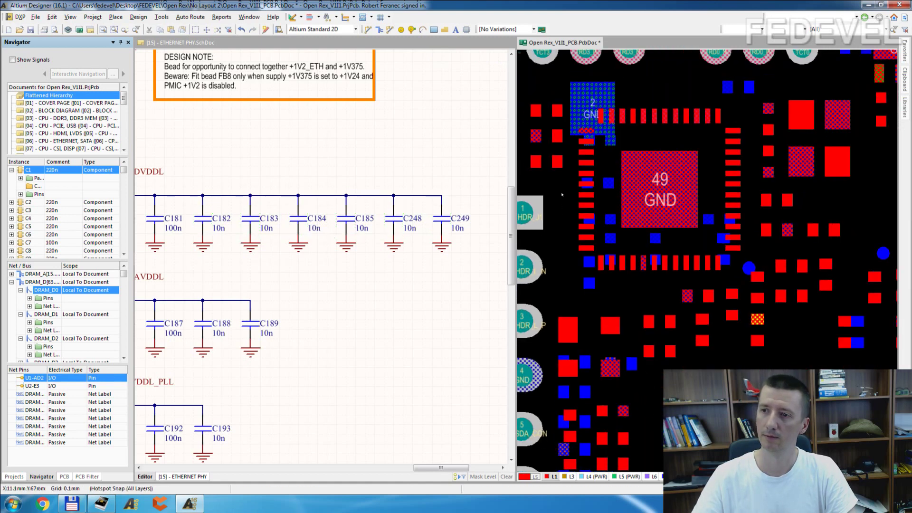
pyautogui.click(473, 304)
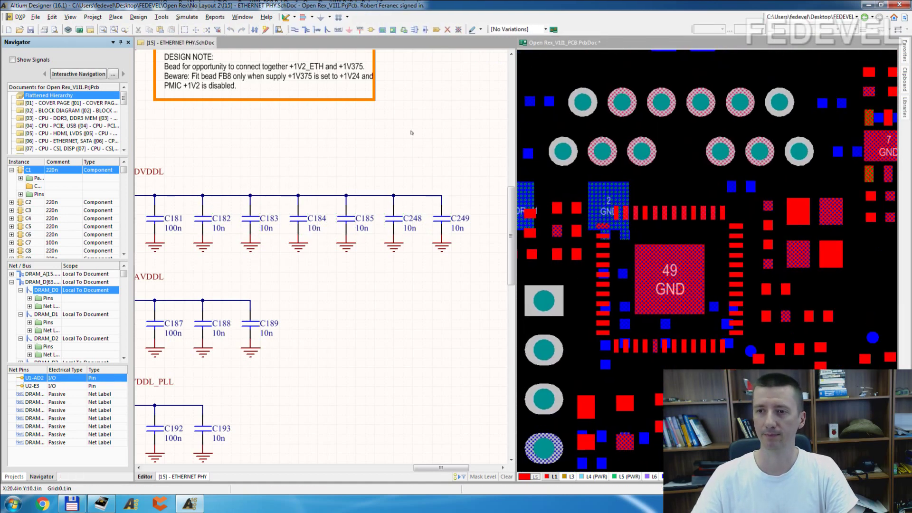
pyautogui.moveTo(410, 135); pyautogui.dragTo(416, 155, button='right')
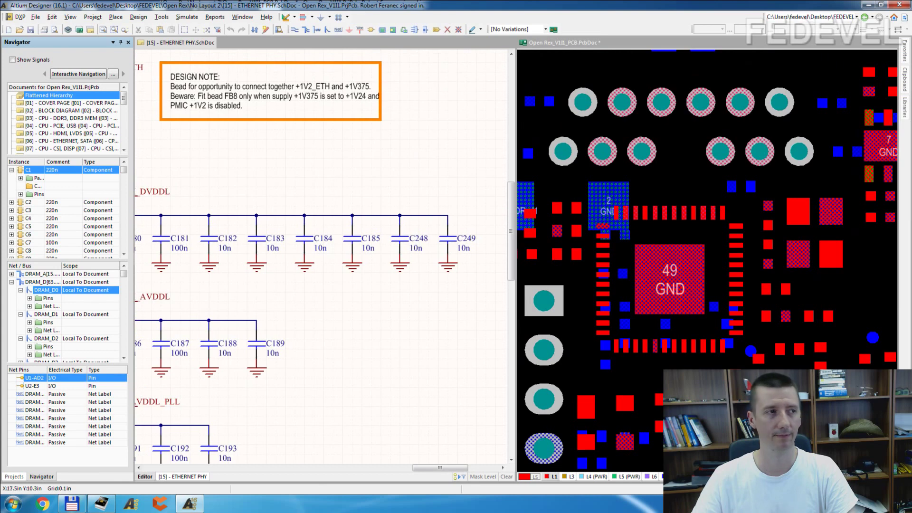